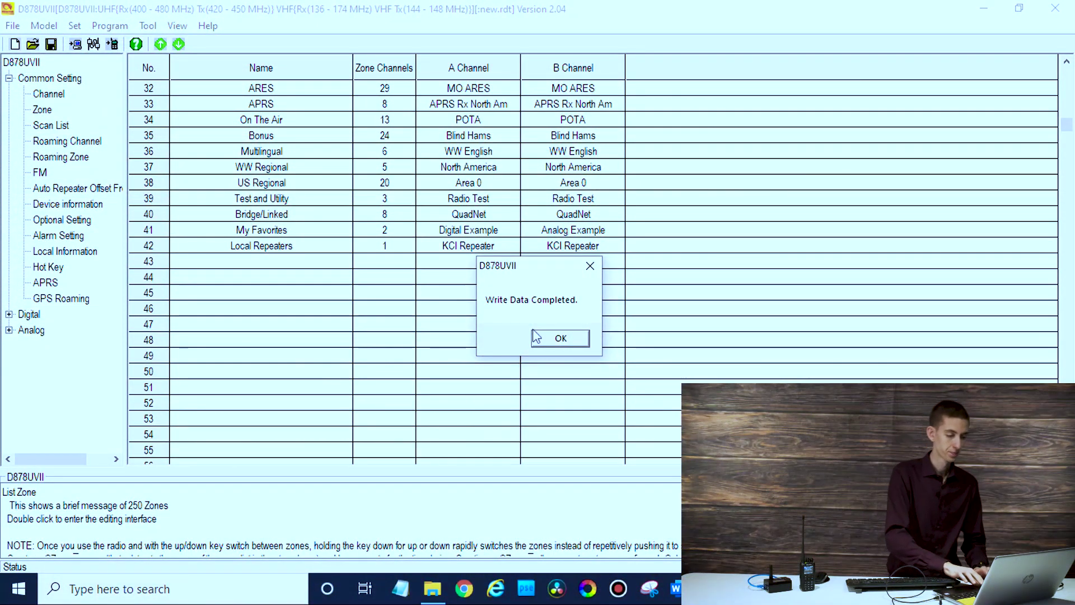
Dismiss the Write Data Completed confirmation after writing to the radio.
left_click(537, 336)
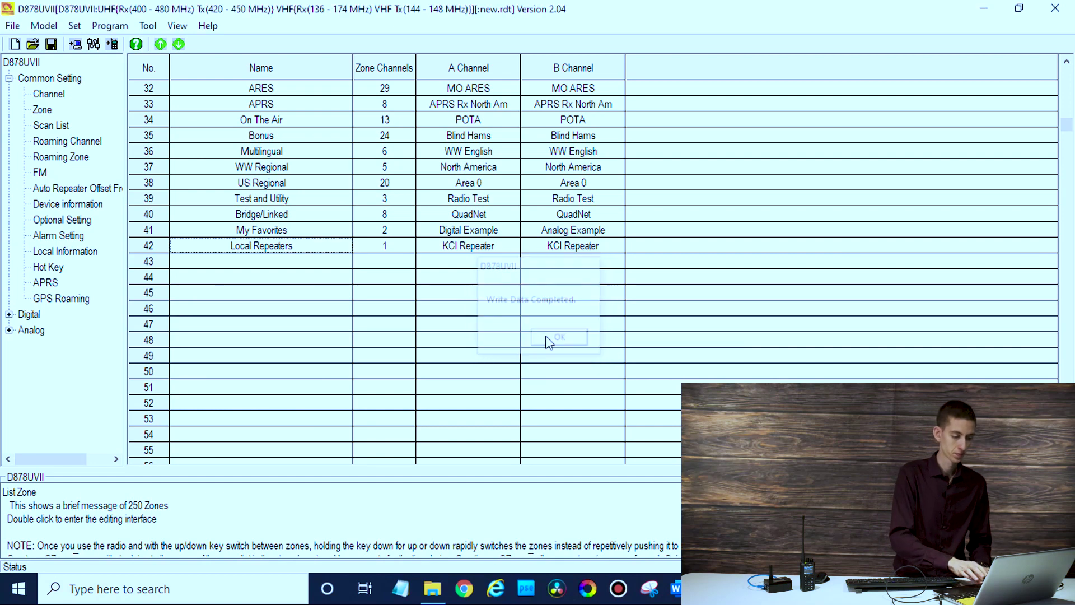
Unhide zone 42 Local Repeaters by clearing its Zone Hide option.
double_click(267, 250)
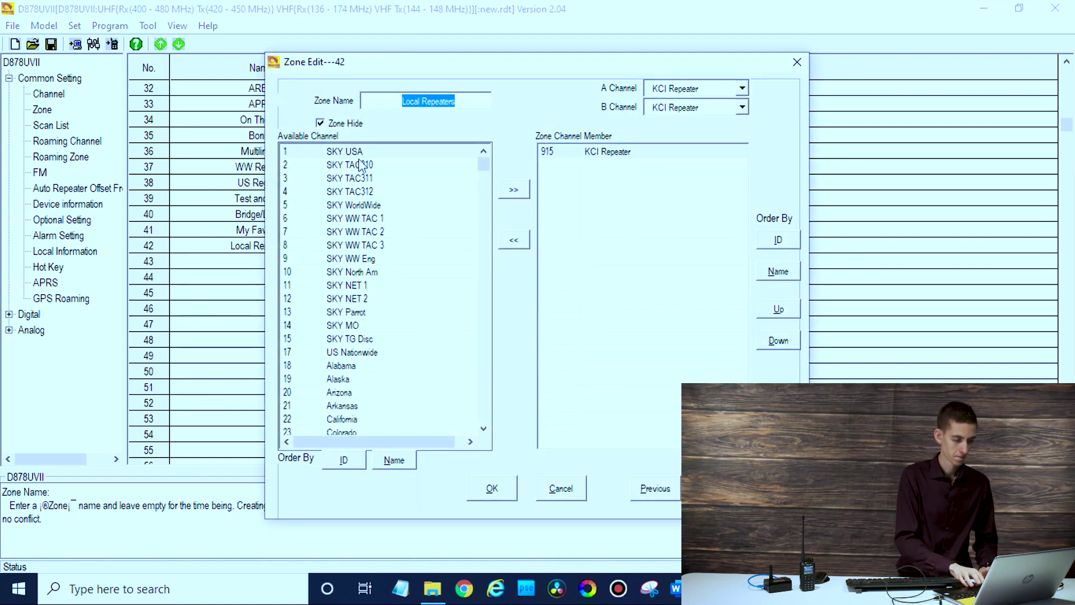
left_click(324, 124)
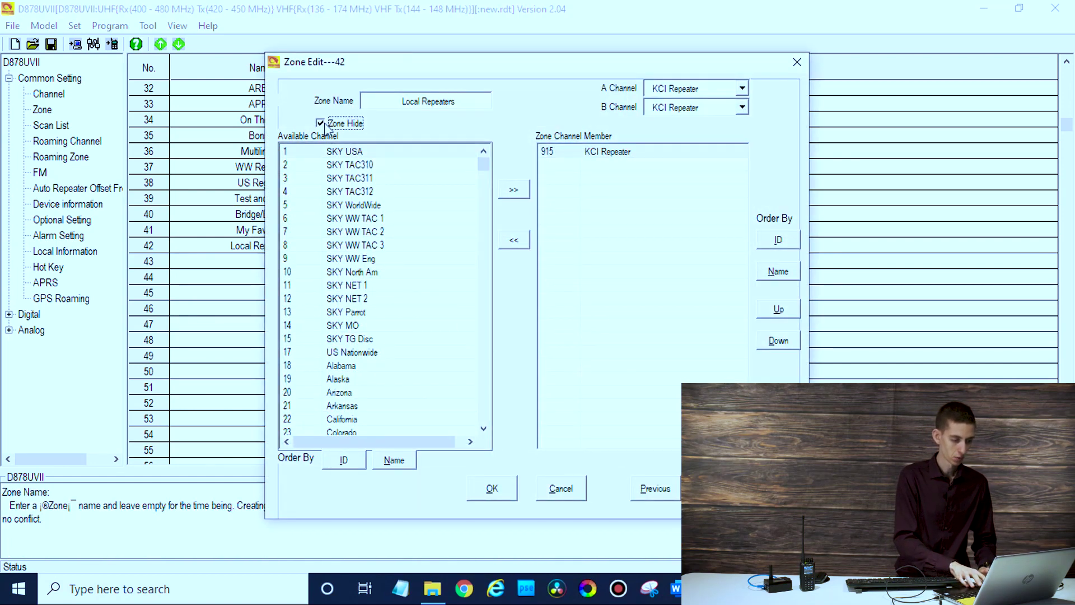
left_click(504, 490)
Show the channel list down to channel 915 KCI Repeater and expand the Digital section.
left_click(62, 96)
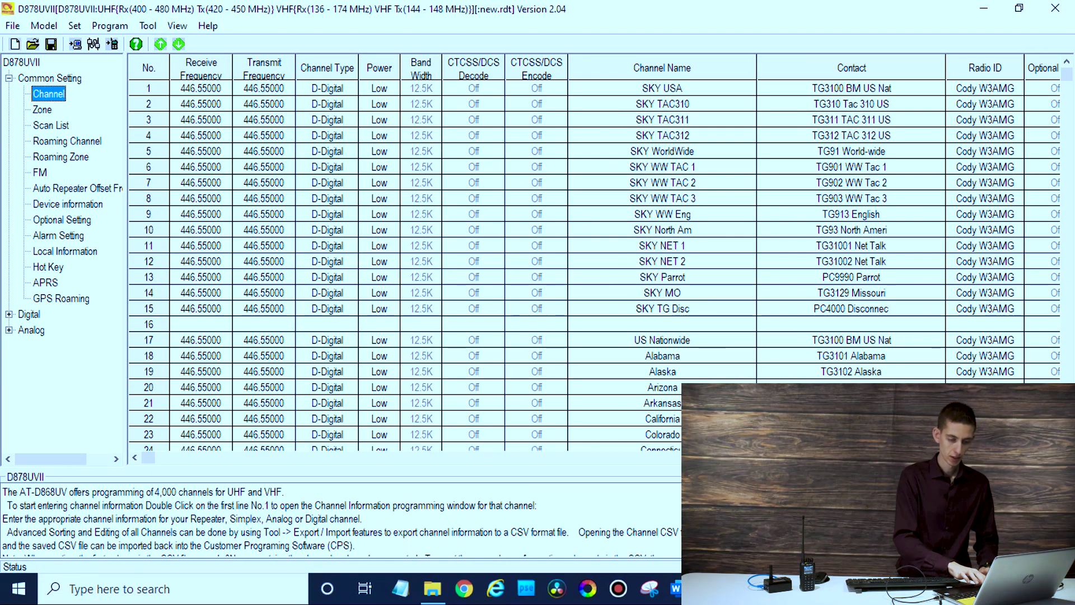
scroll(1067, 87, "down", 3)
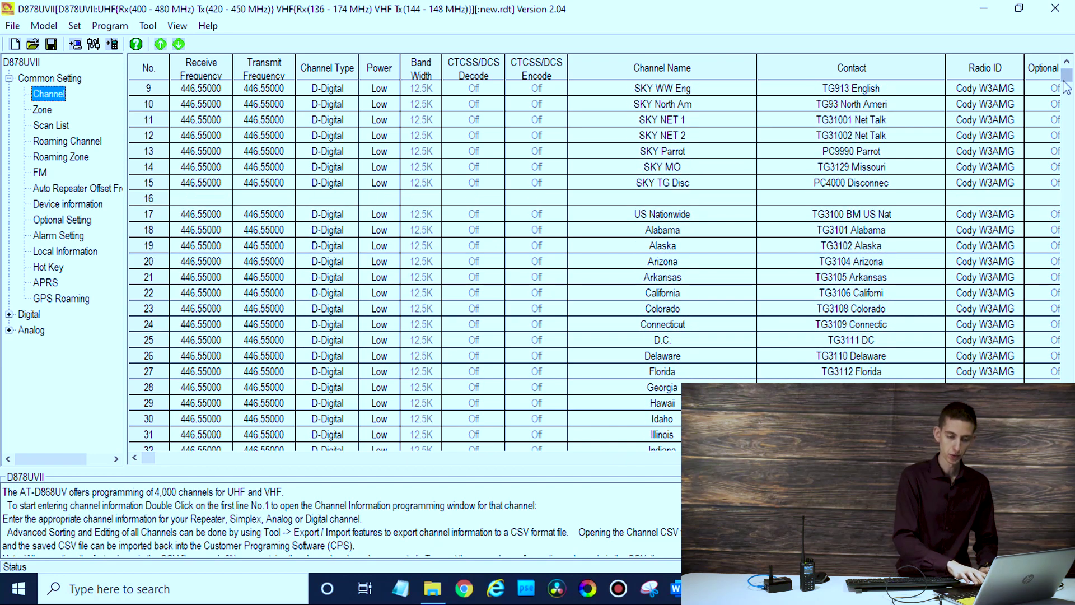
left_click_drag(1067, 86, 1067, 166)
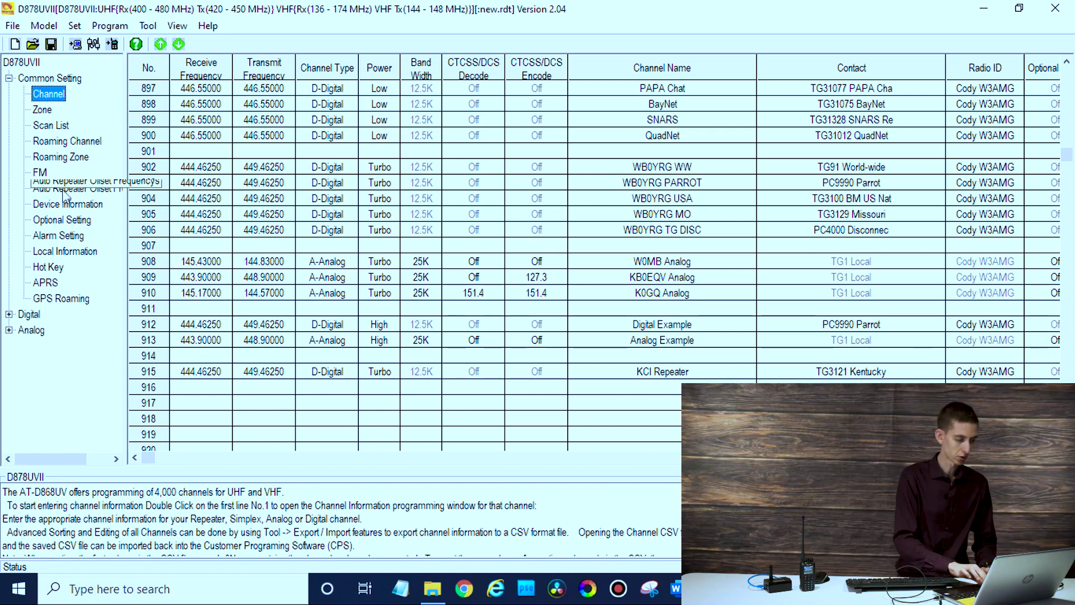
left_click(9, 314)
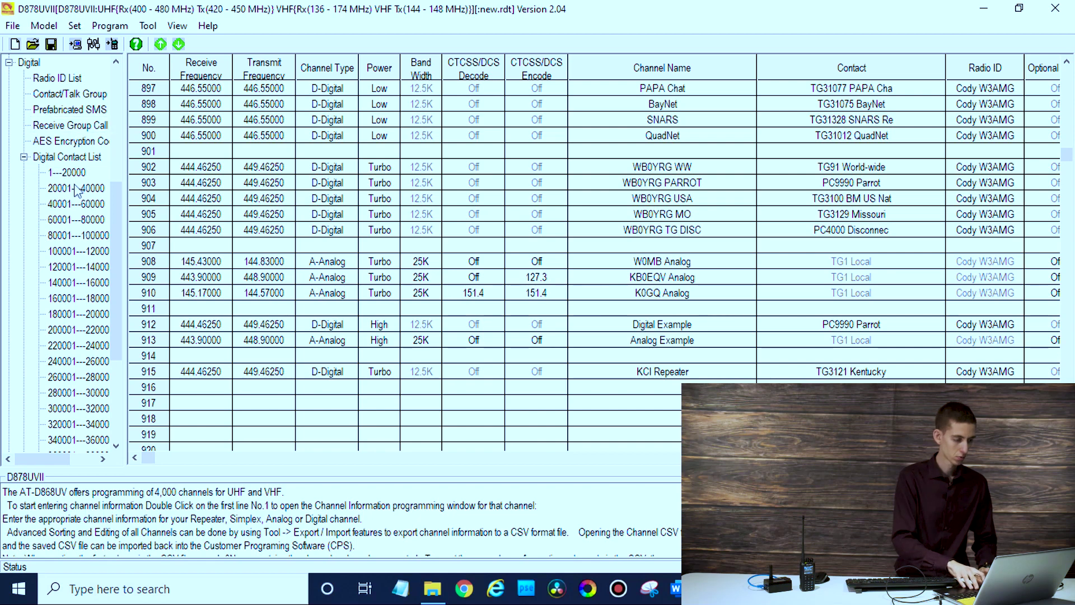
Browse the Contact/Talk Group list down to the first empty rows around 1890.
left_click(77, 96)
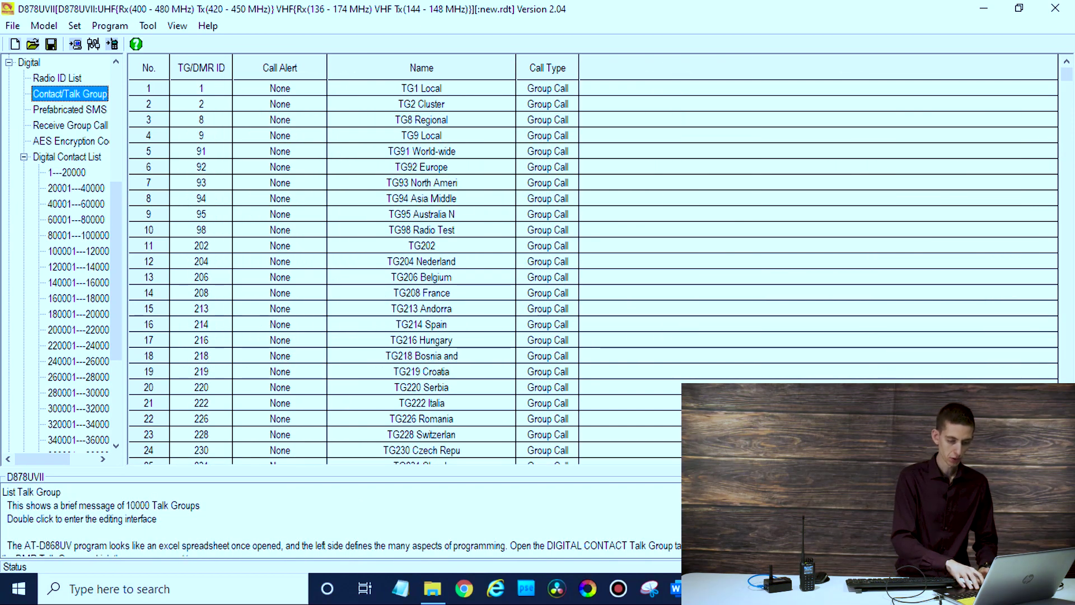
scroll(1074, 168, "down", 4)
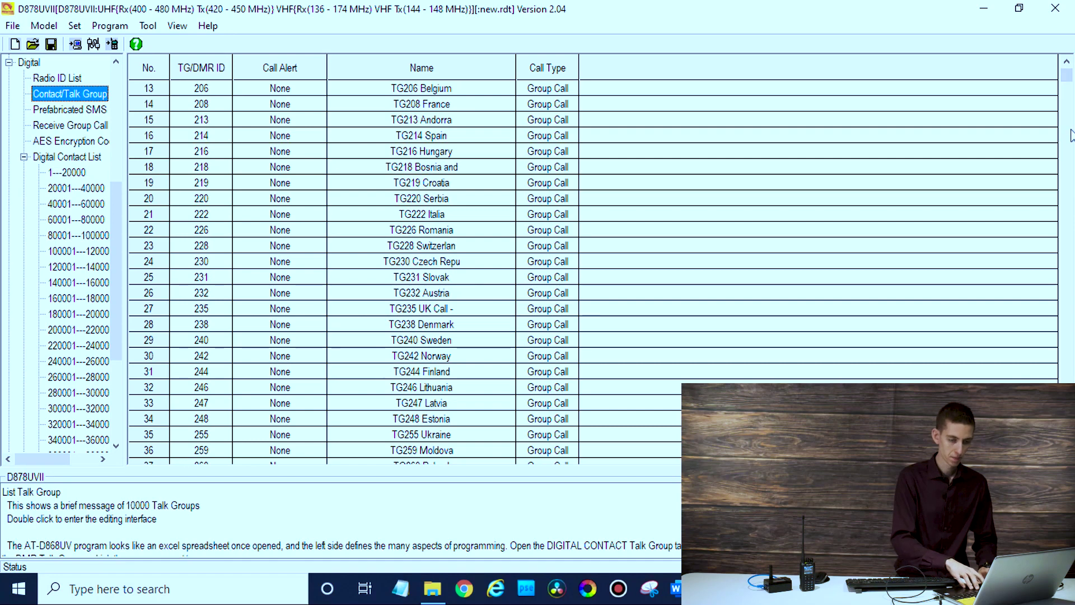
left_click_drag(1069, 84, 1070, 106)
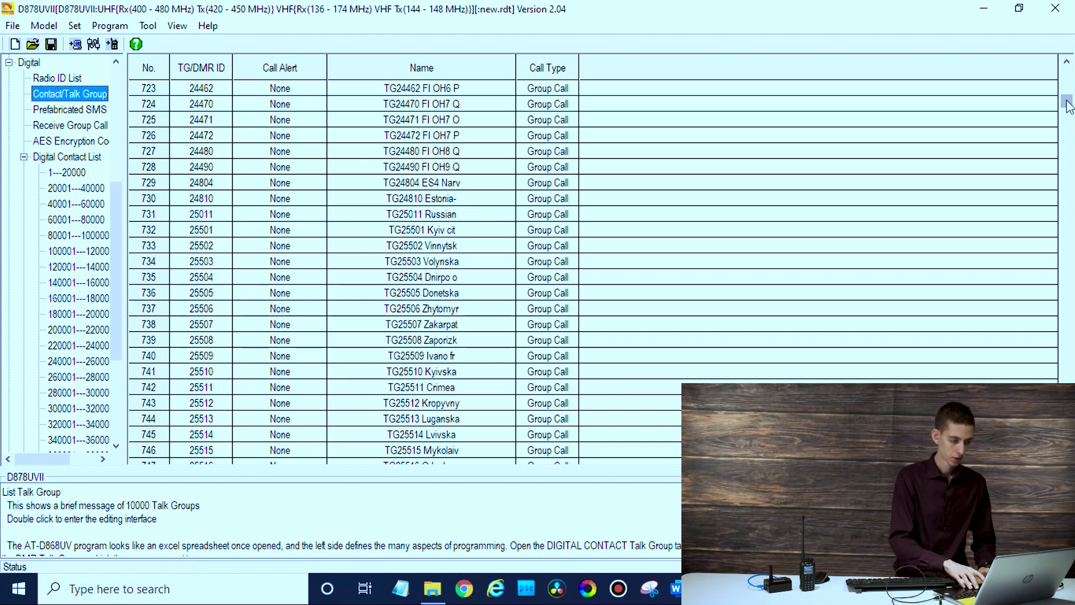
left_click_drag(1068, 106, 1073, 133)
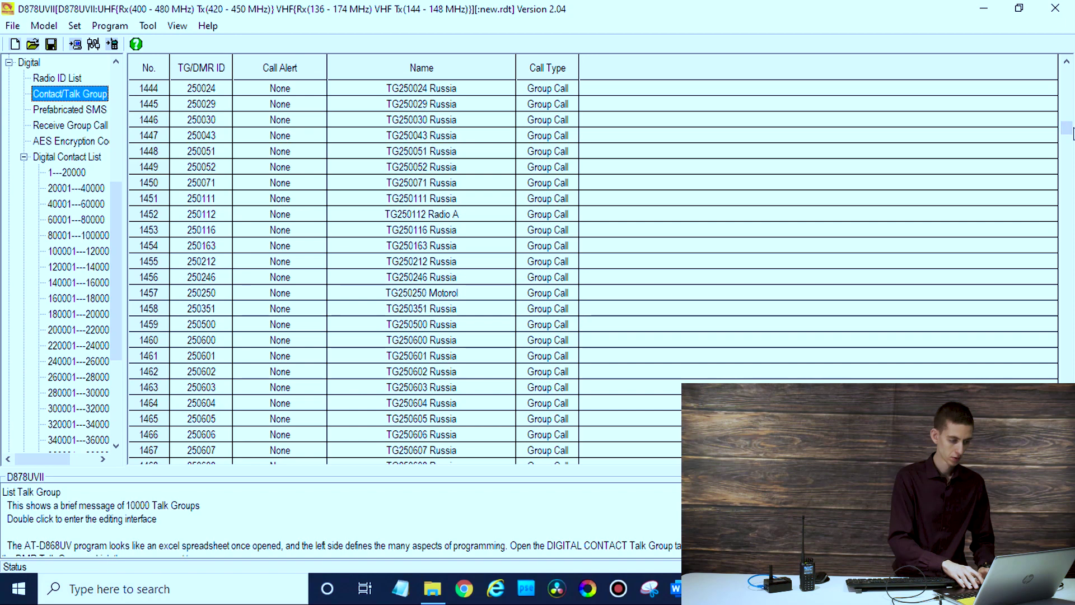
left_click(1067, 63)
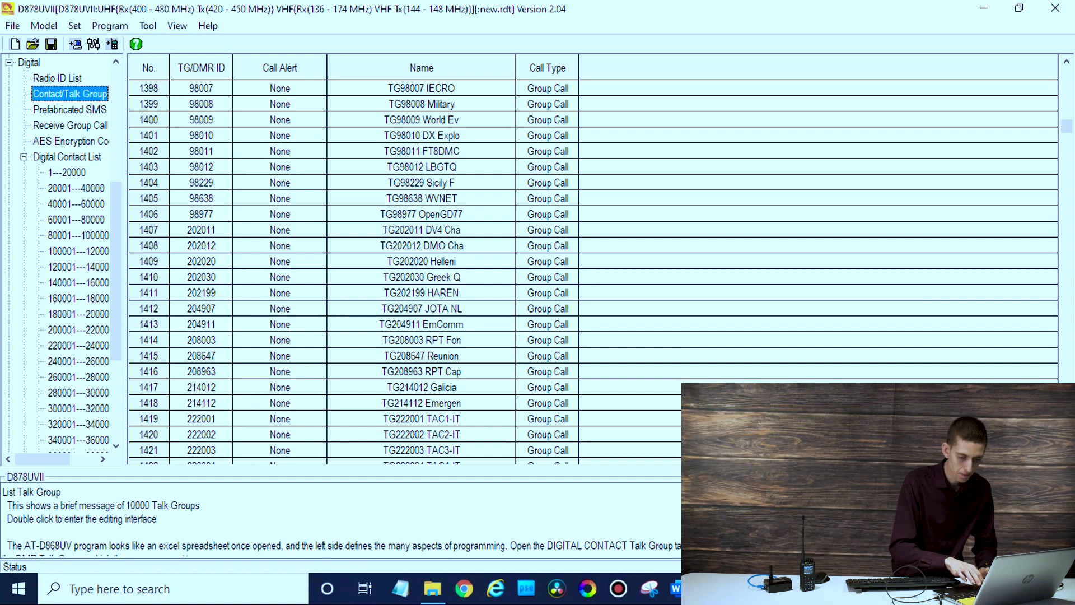
scroll(594, 269, "down", 8)
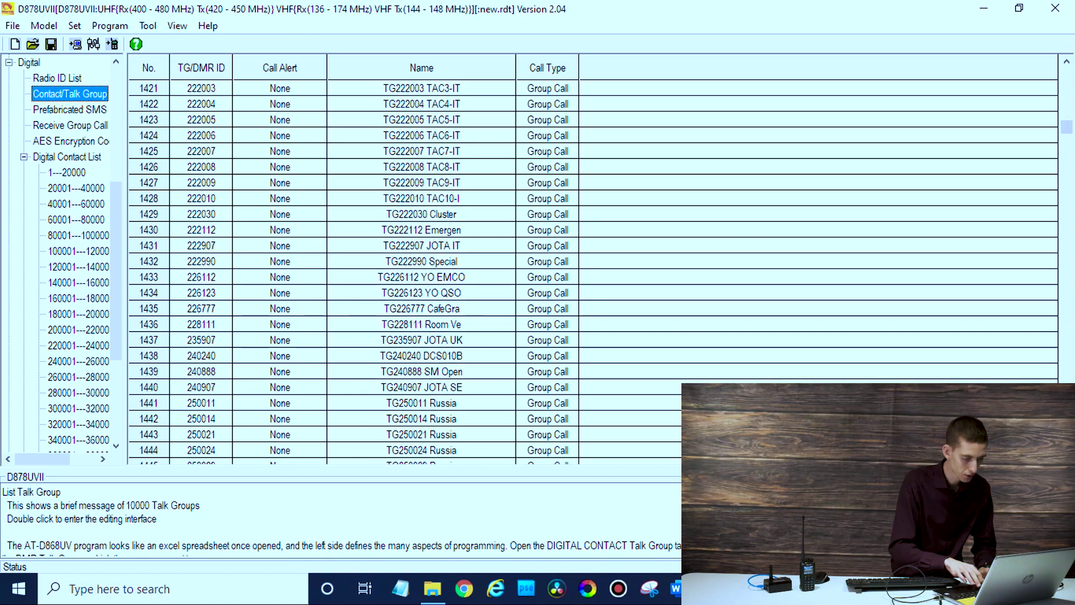
scroll(594, 268, "down", 11)
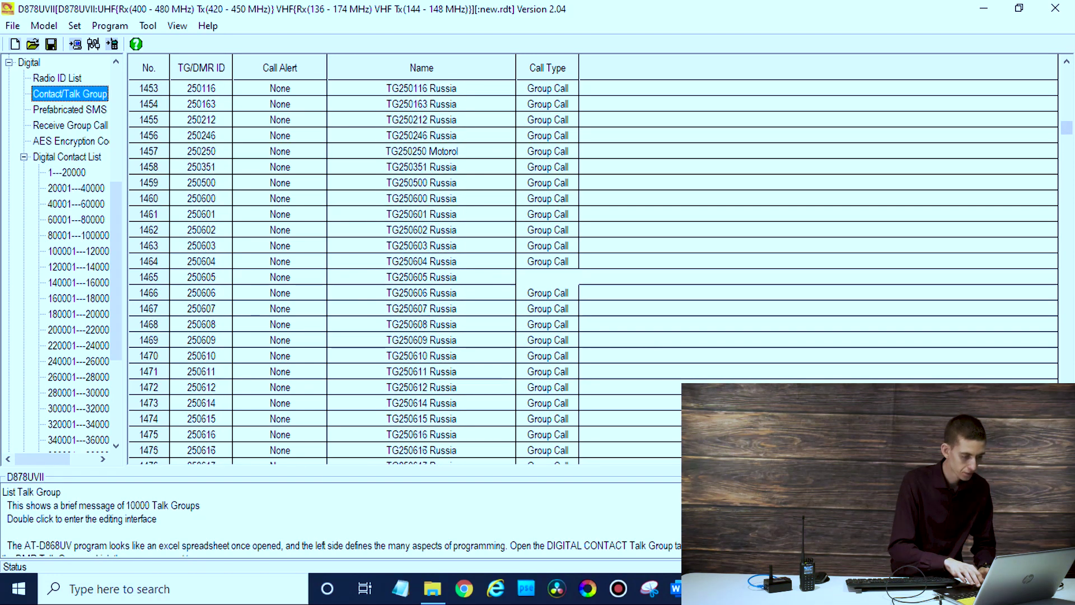
scroll(594, 268, "down", 3)
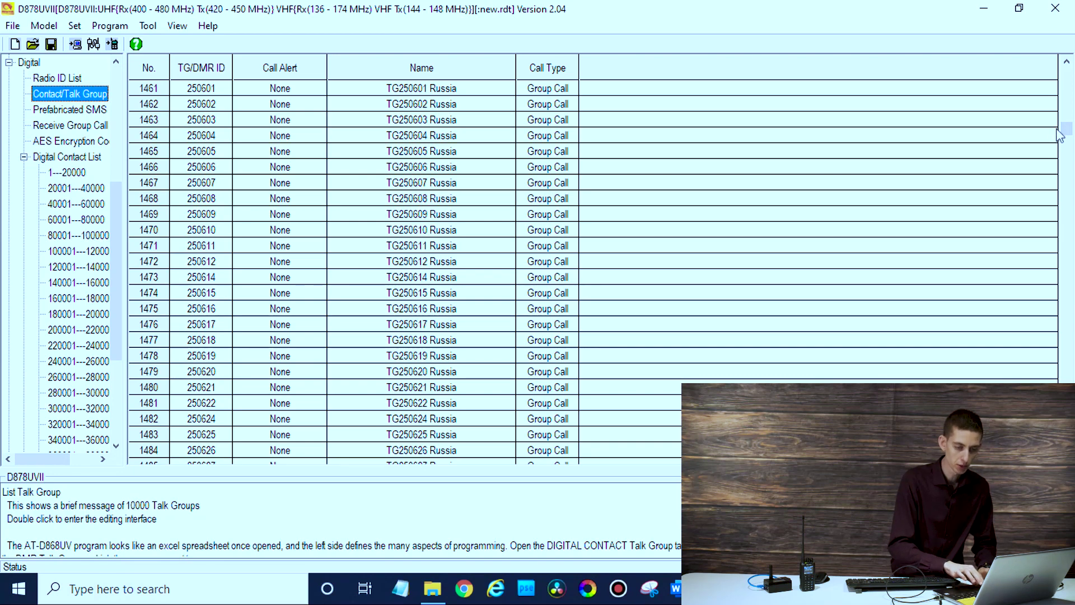
left_click_drag(1065, 130, 1066, 146)
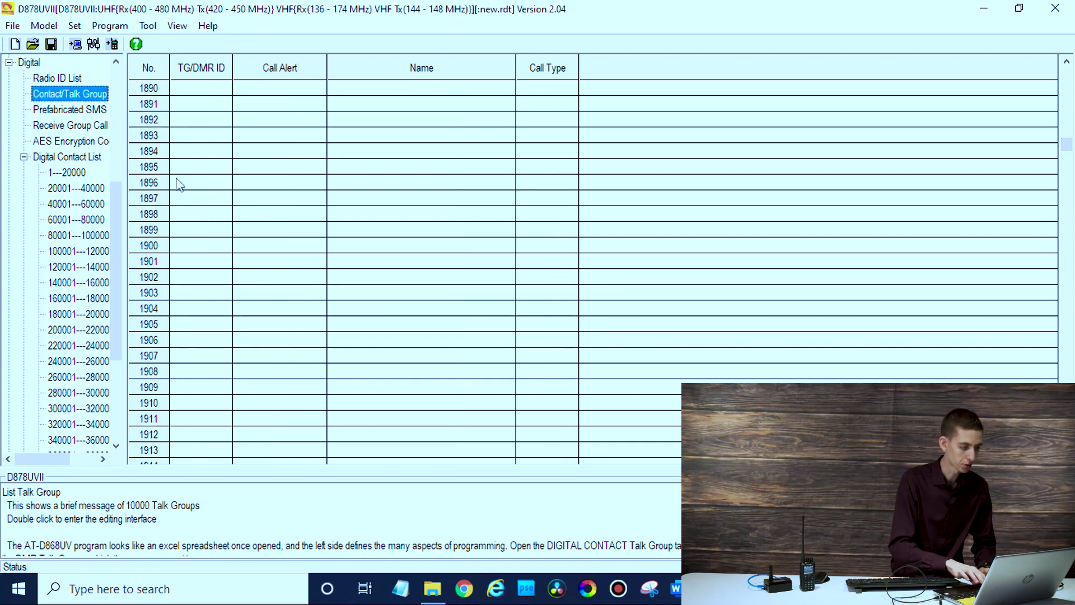
Try adding a Private Call contact 'Parrot' with ID 9990 in row 1893.
double_click(187, 138)
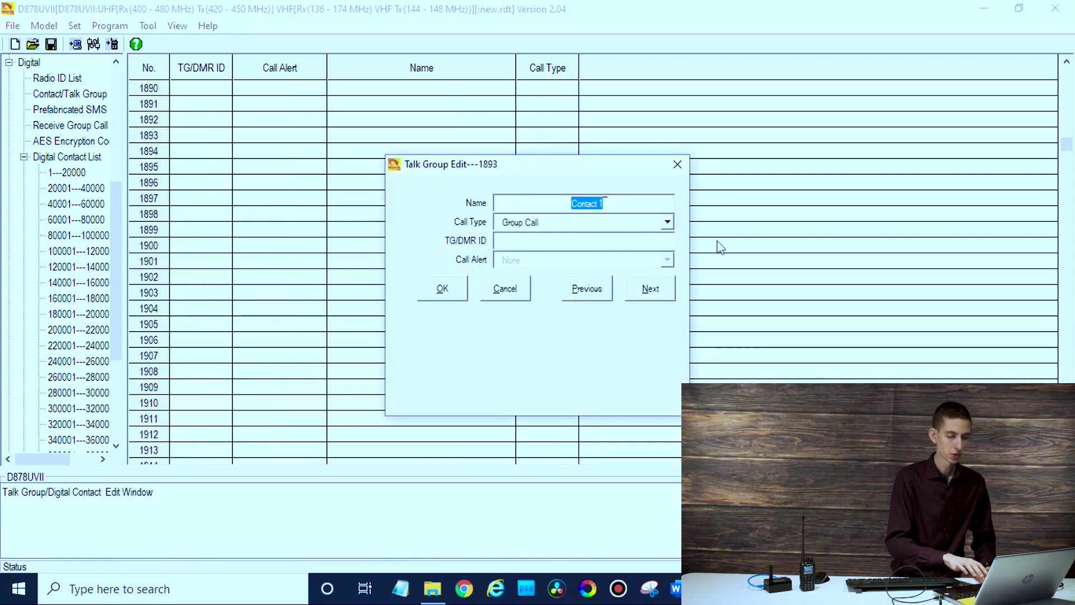
type("Parro")
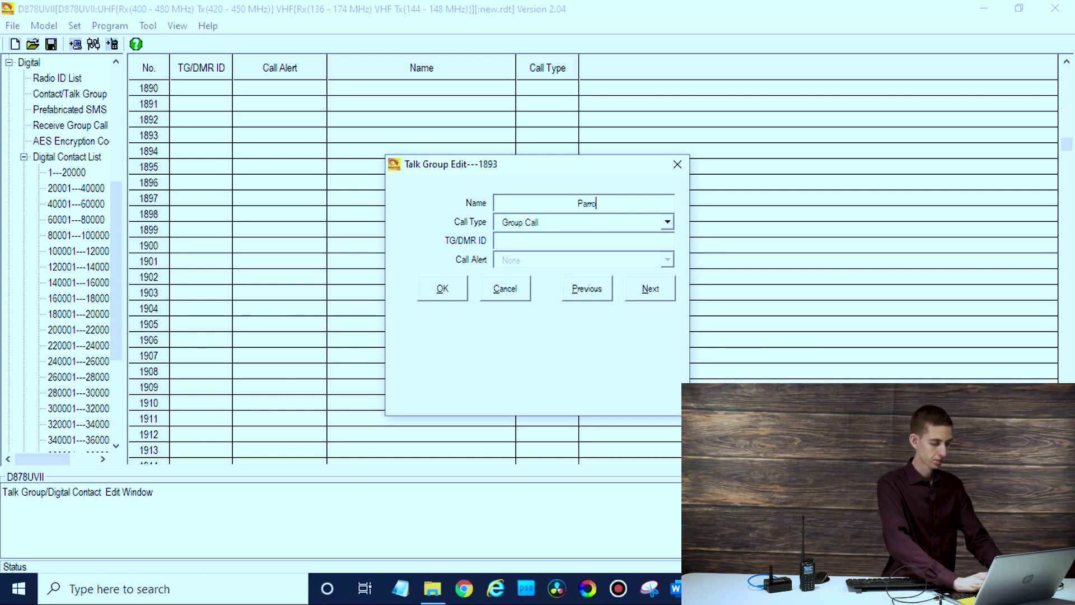
type("t")
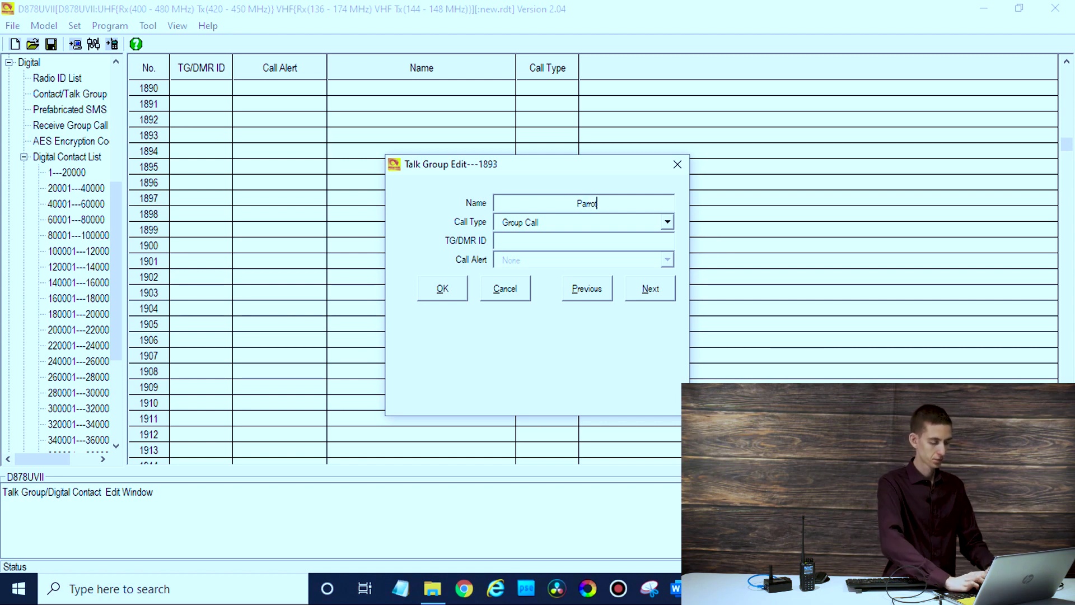
left_click(668, 222)
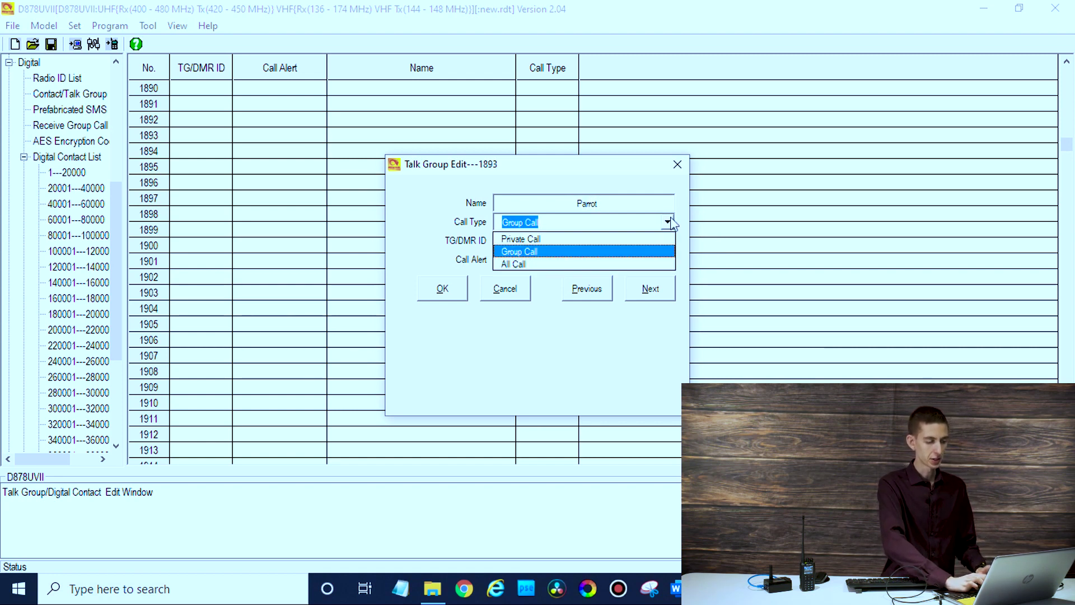
left_click(653, 239)
left_click(623, 242)
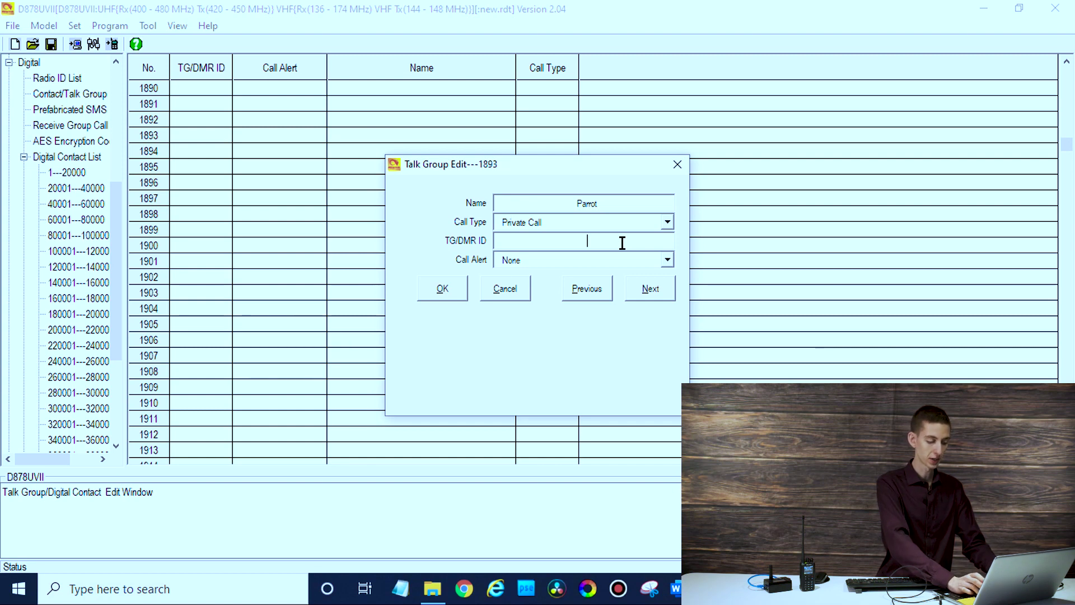
type("9990")
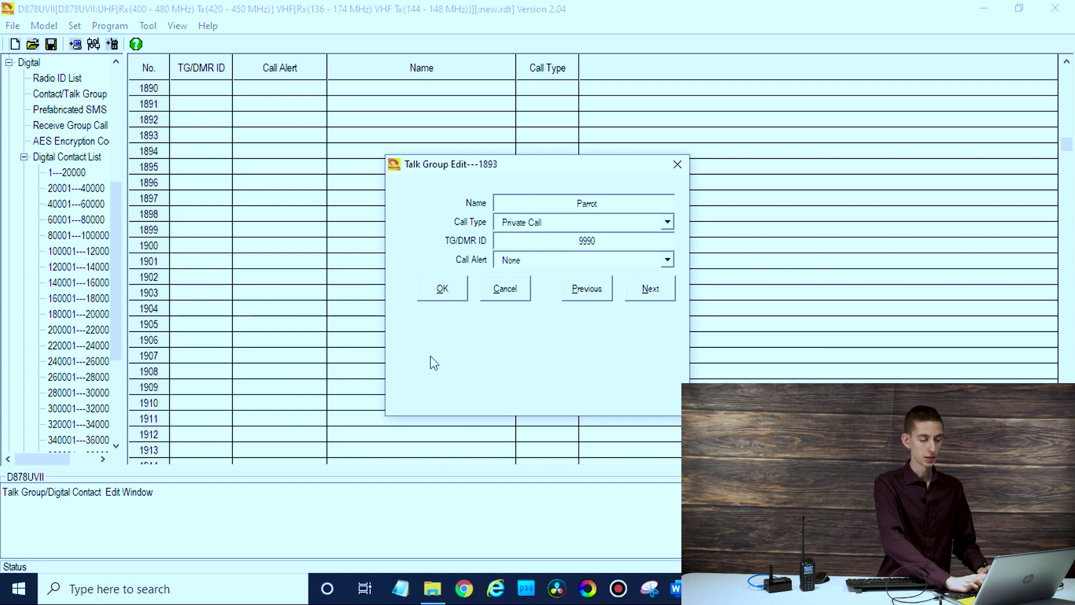
left_click(440, 296)
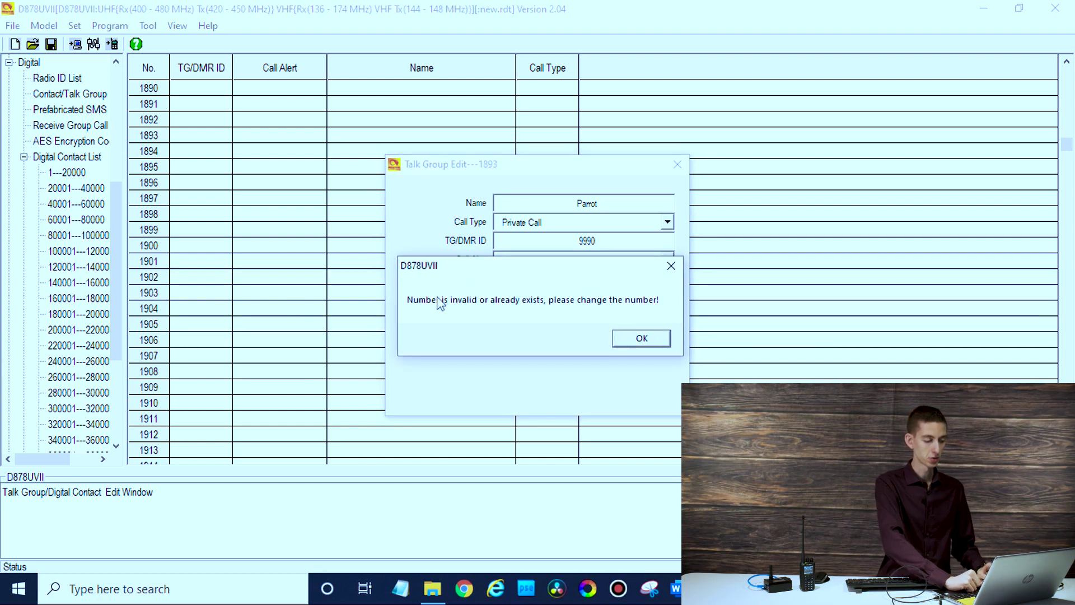
Accept the invalid-number error and close the talk group editor without saving.
left_click(637, 345)
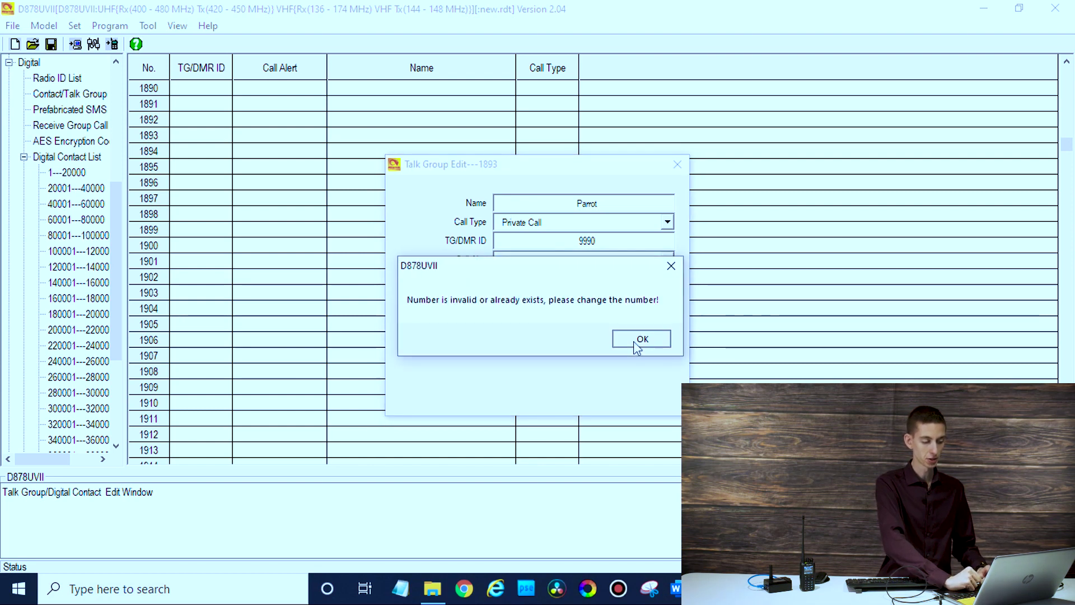
left_click(680, 166)
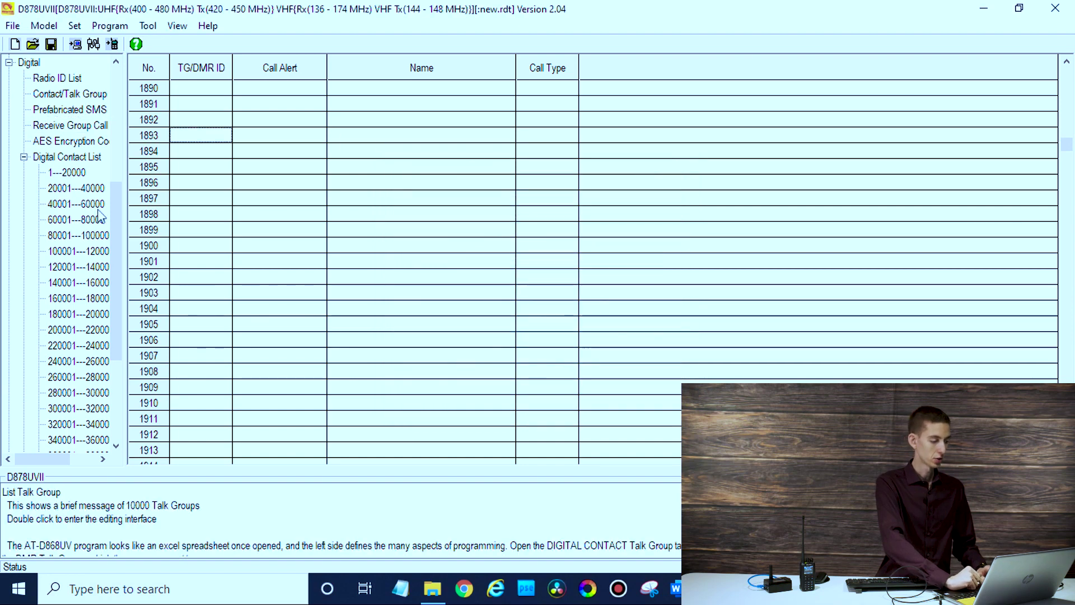
left_click_drag(120, 234, 121, 118)
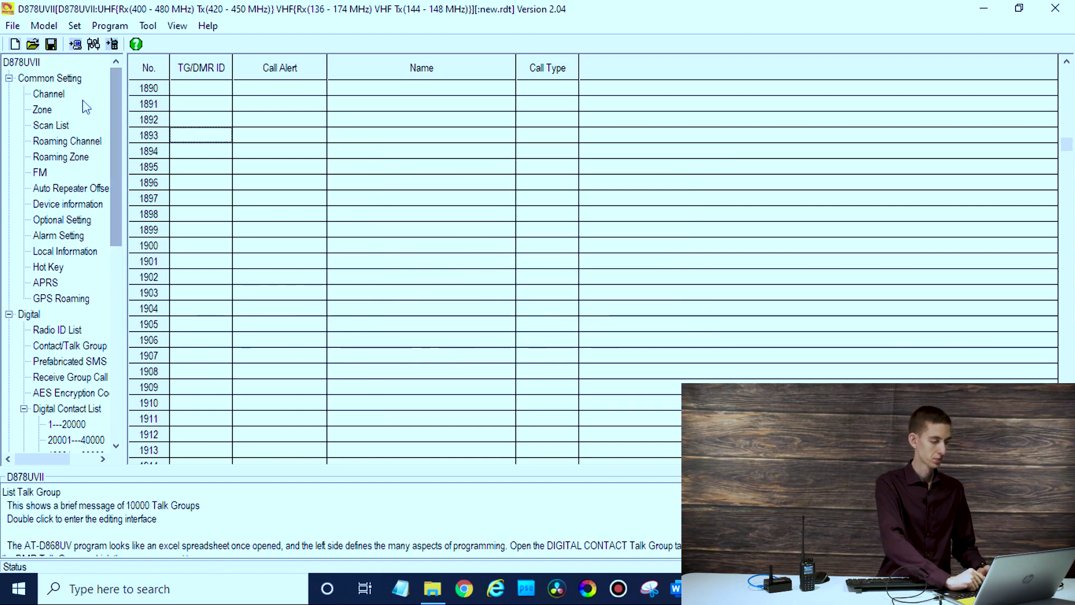
Open the settings of channel 915 KCI Repeater from the channel list.
left_click(61, 99)
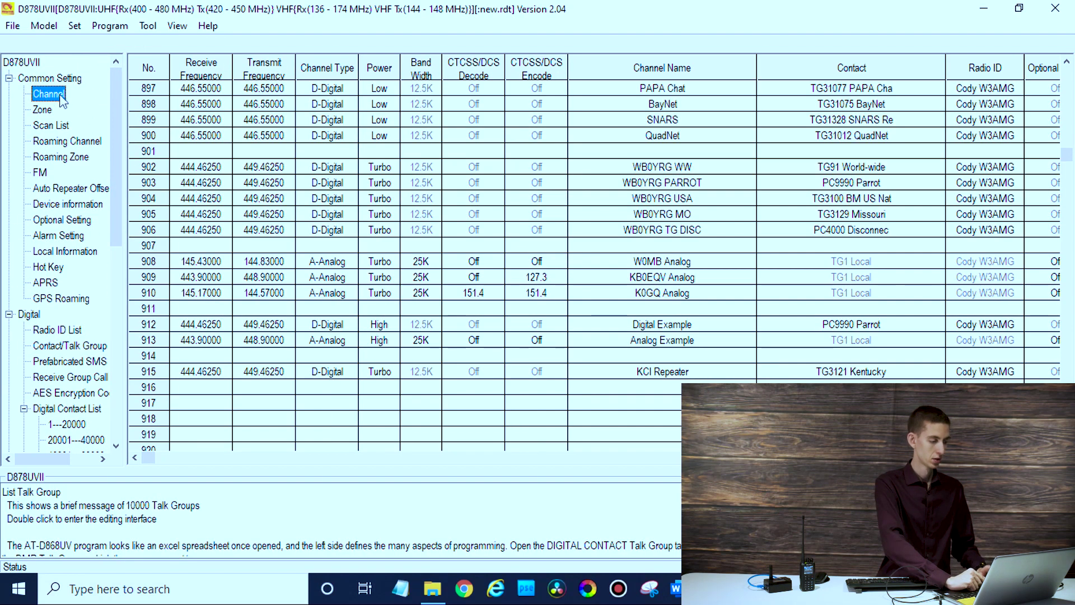
left_click(219, 377)
double_click(219, 376)
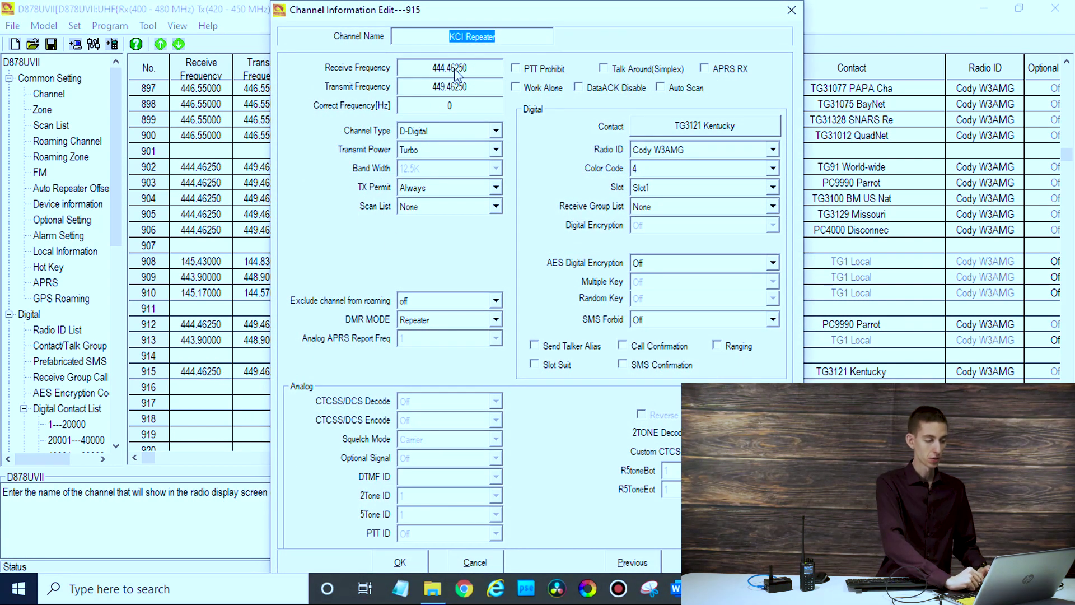
Review the channel's D-Digital type, Turbo power, Repeater DMR mode and radio ID, leaving them unchanged.
left_click(459, 134)
left_click(517, 135)
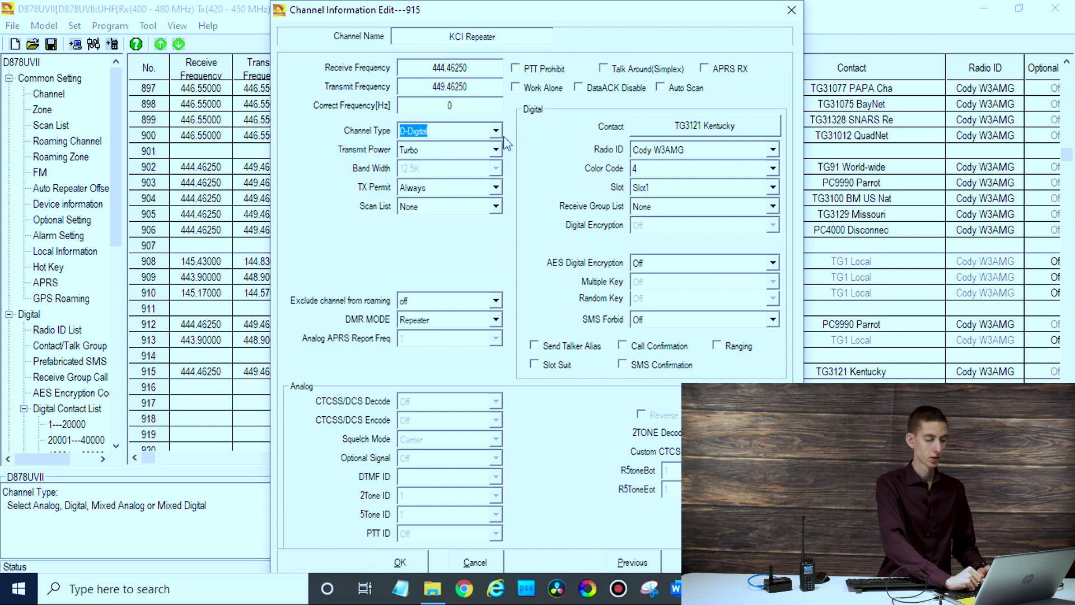
left_click(496, 150)
left_click(495, 150)
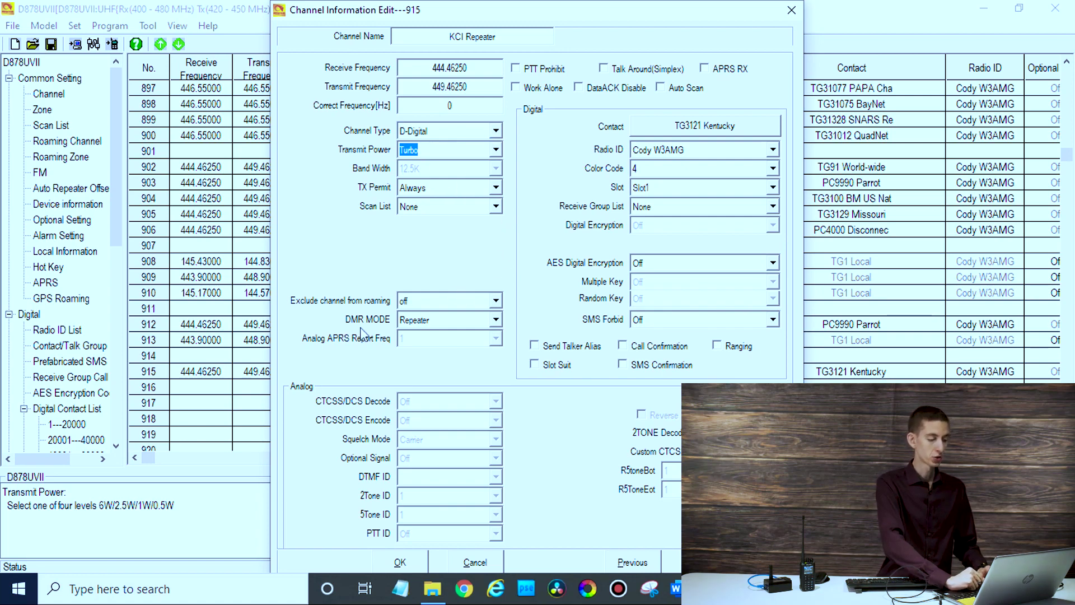
left_click(413, 329)
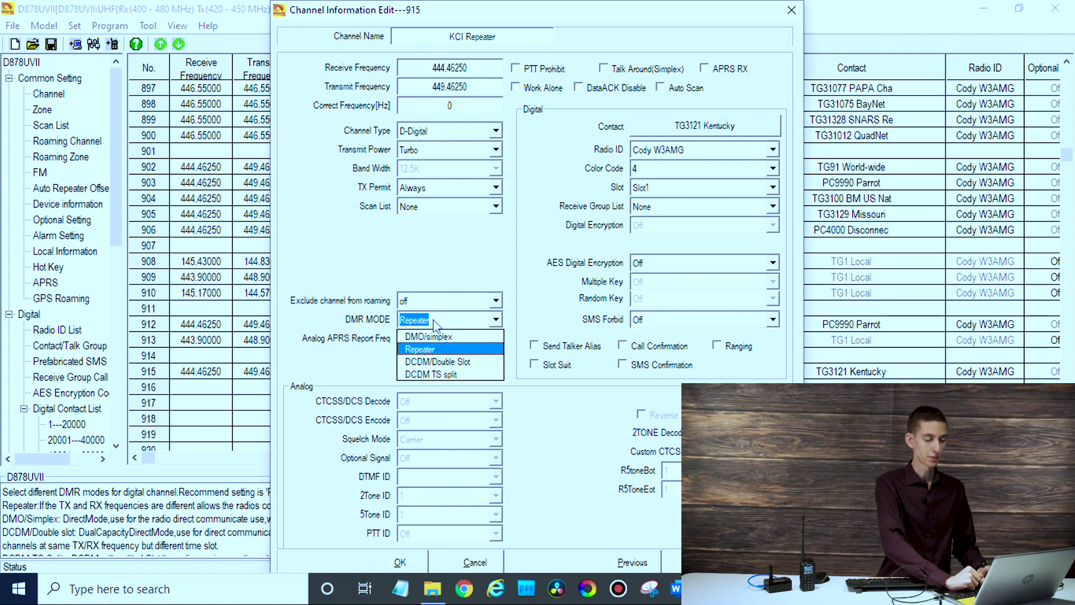
left_click(519, 319)
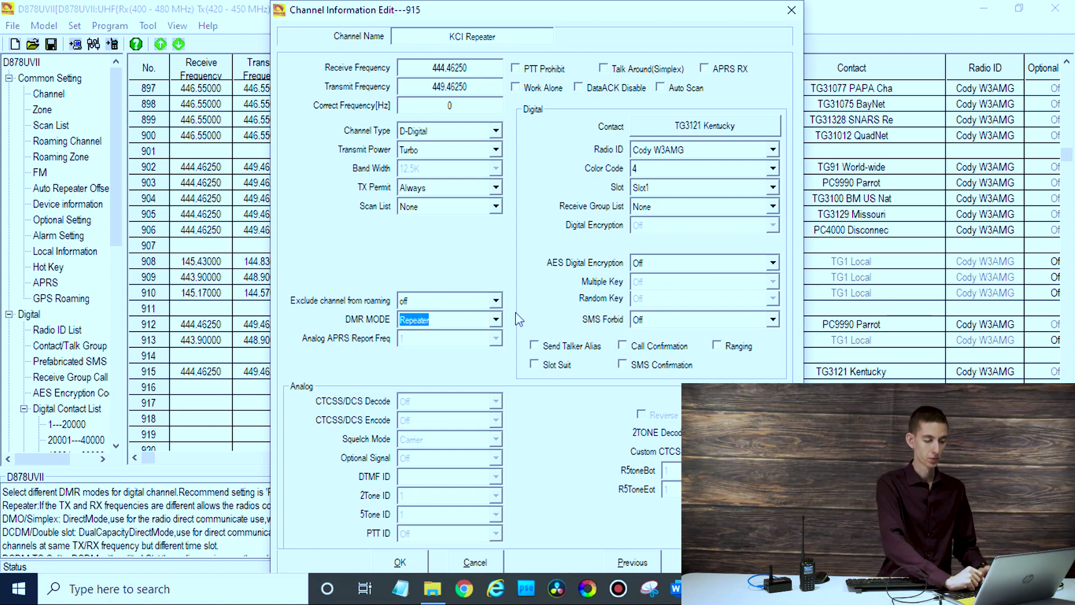
left_click(687, 156)
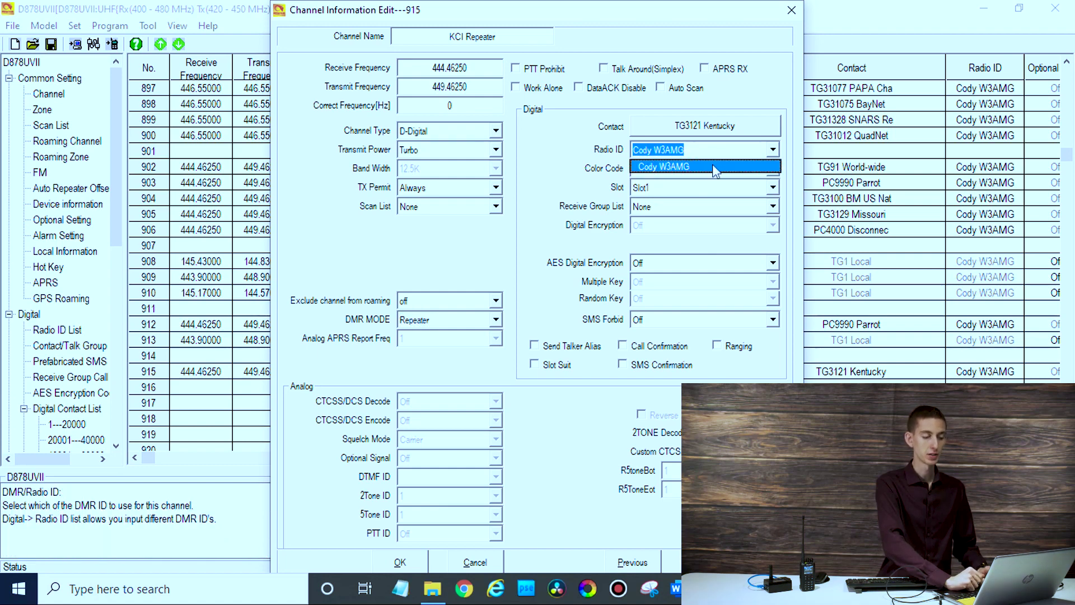
left_click(554, 148)
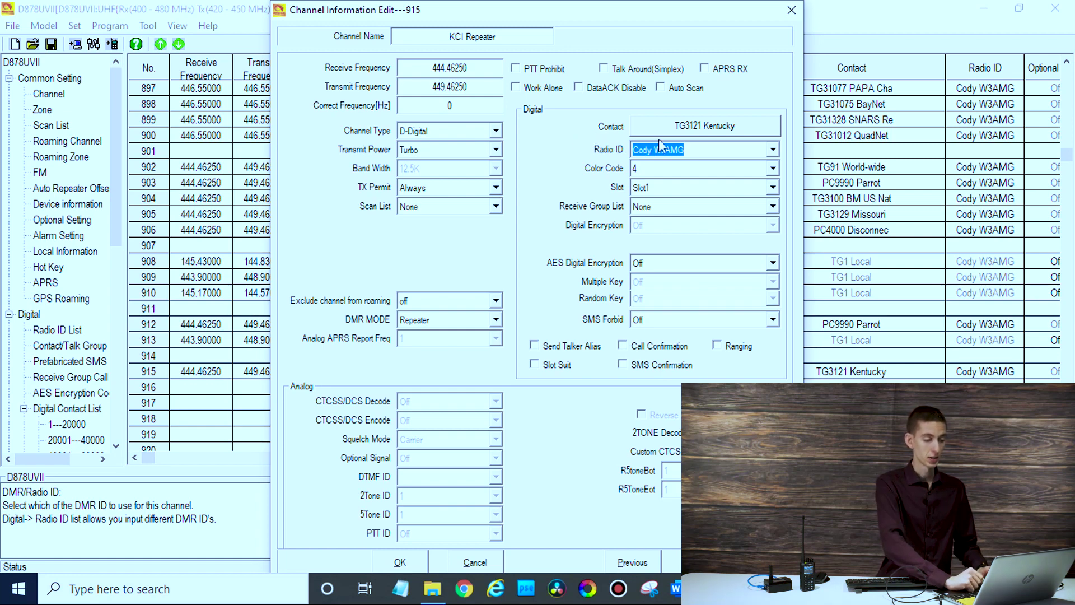
left_click(691, 128)
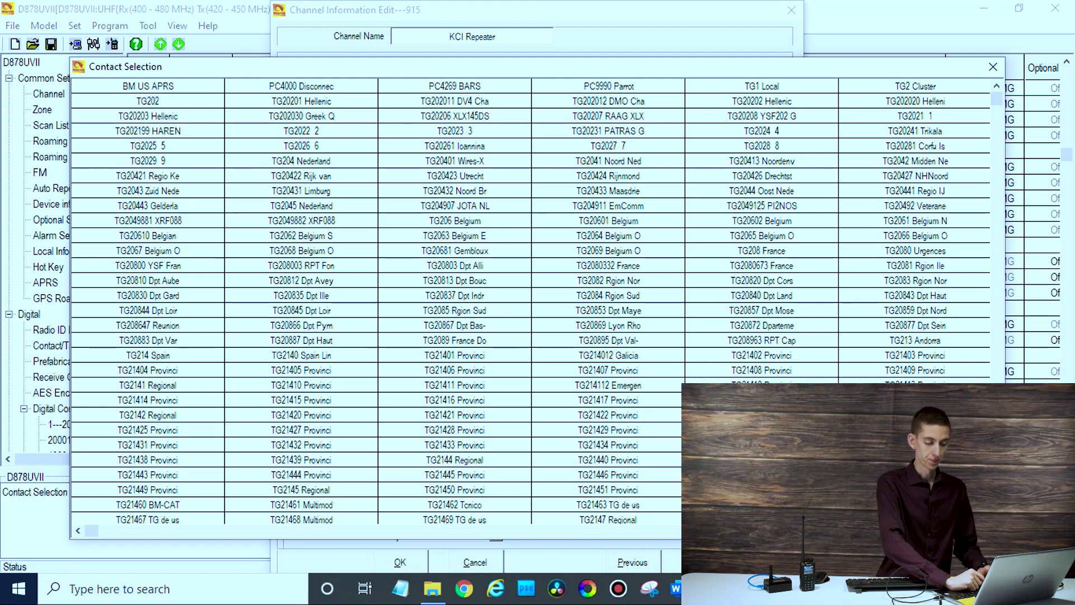
scroll(532, 302, "down", 5)
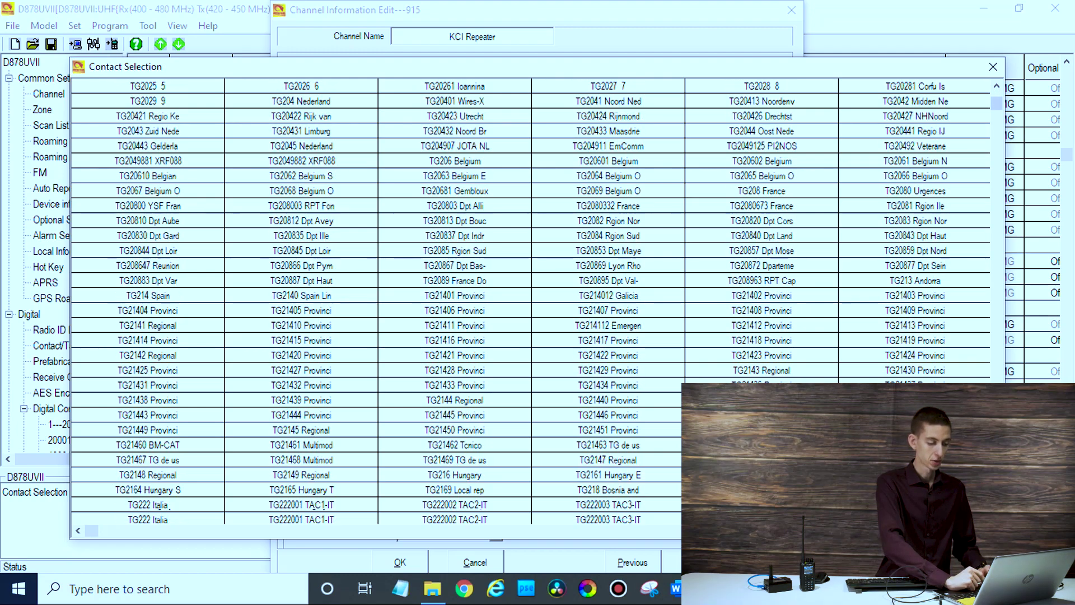
scroll(532, 302, "down", 5)
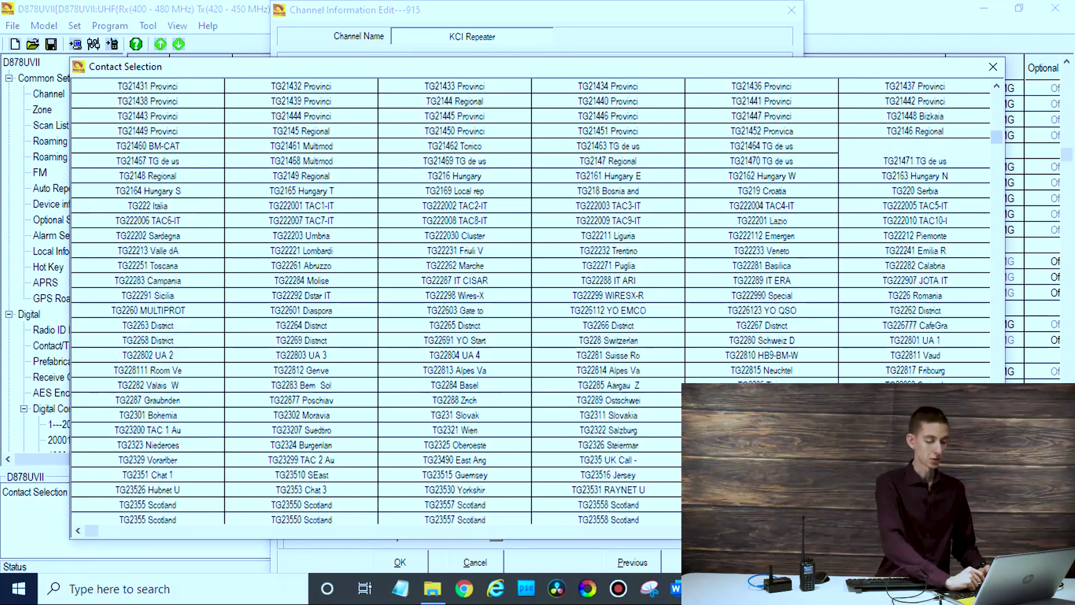
scroll(533, 303, "down", 6)
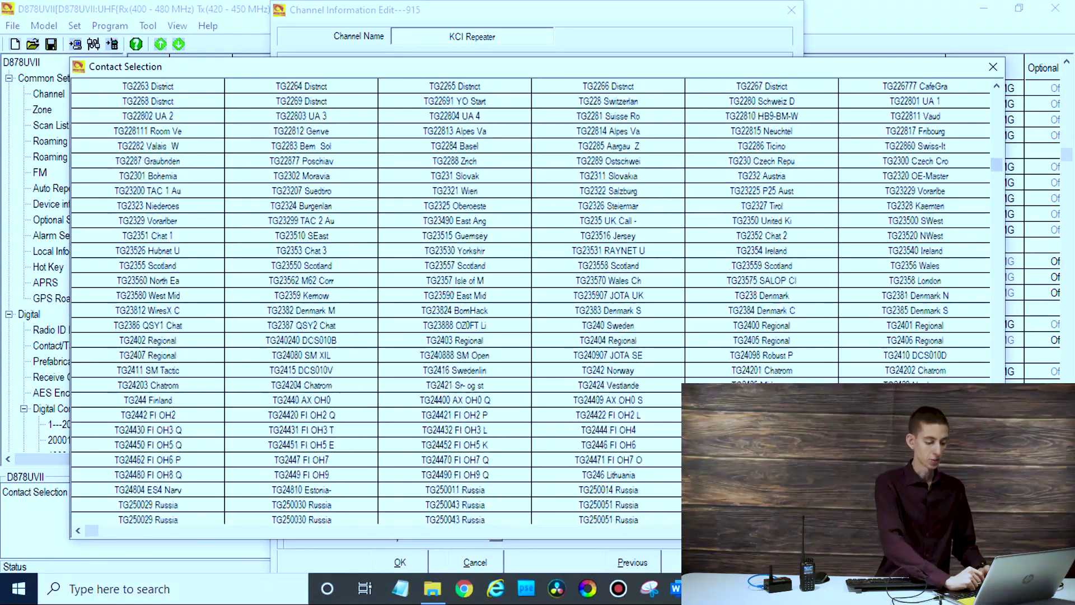
scroll(997, 126, "down", 7)
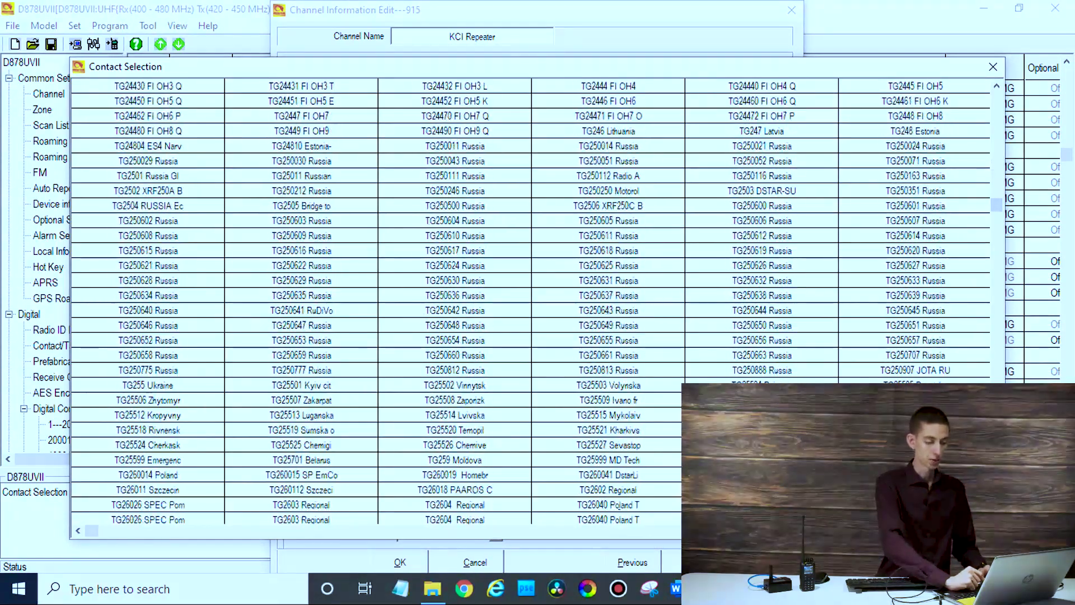
left_click(993, 67)
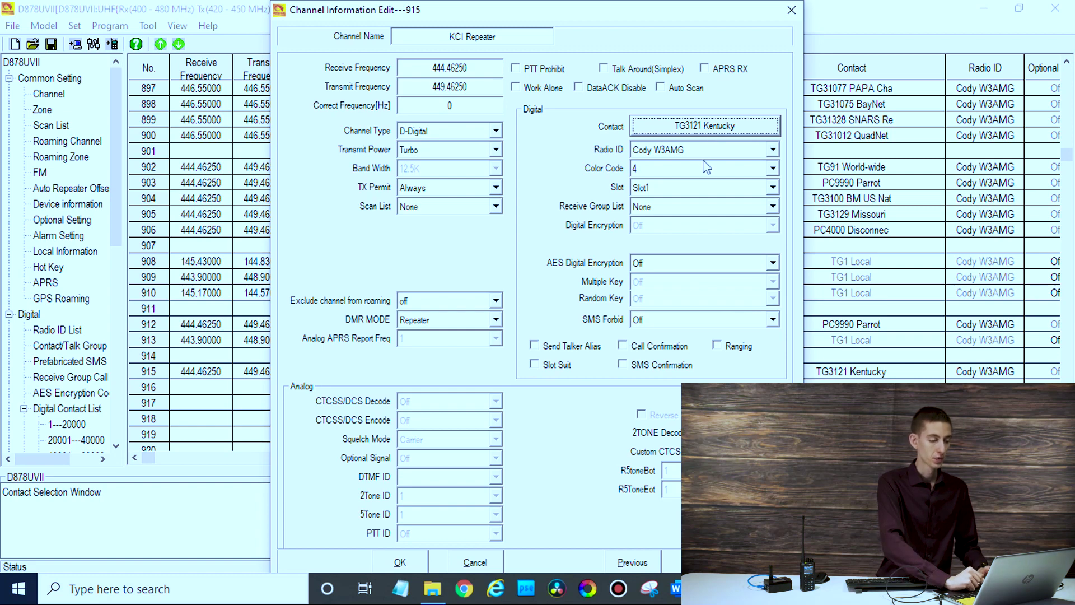
left_click(643, 169)
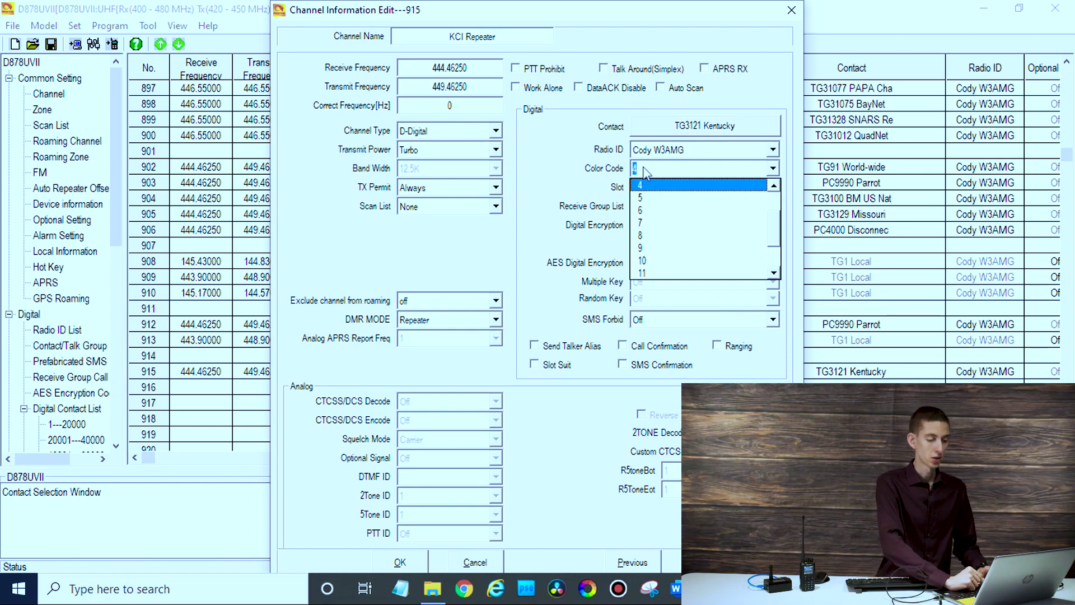
left_click(593, 179)
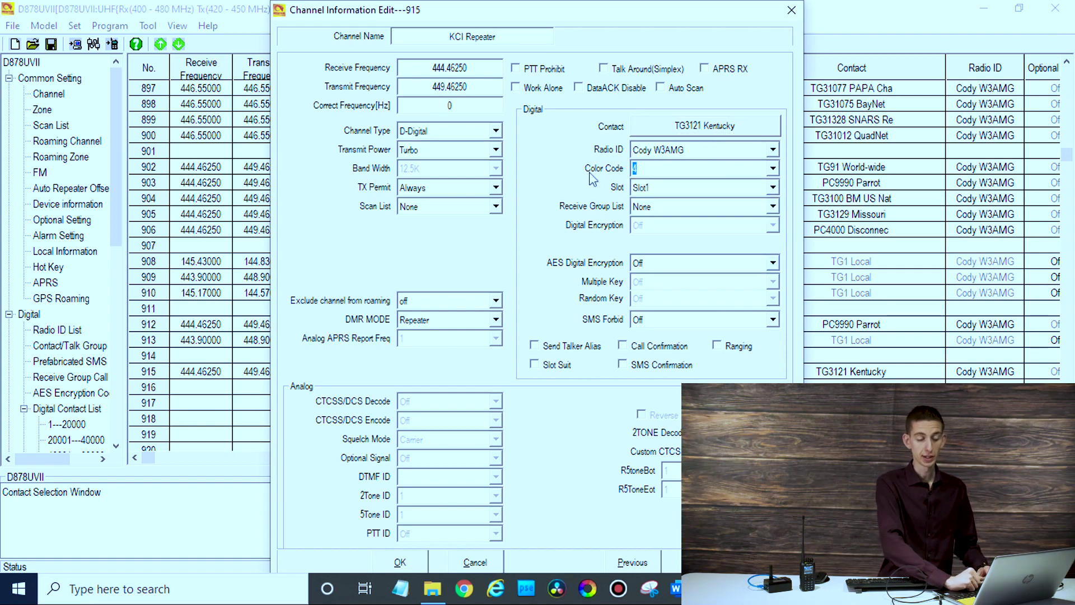
left_click(681, 189)
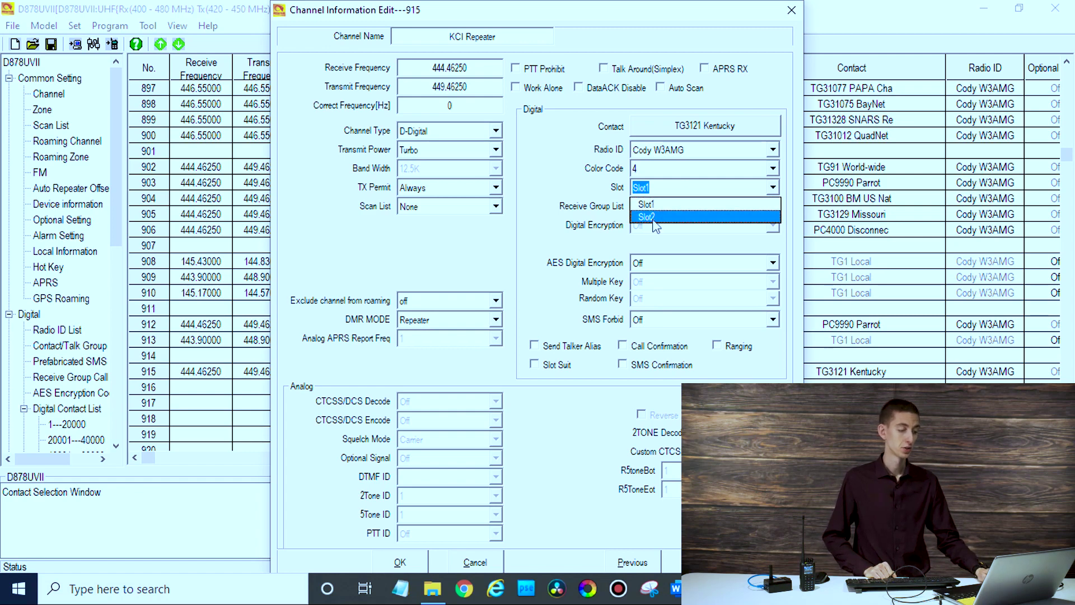
left_click(587, 204)
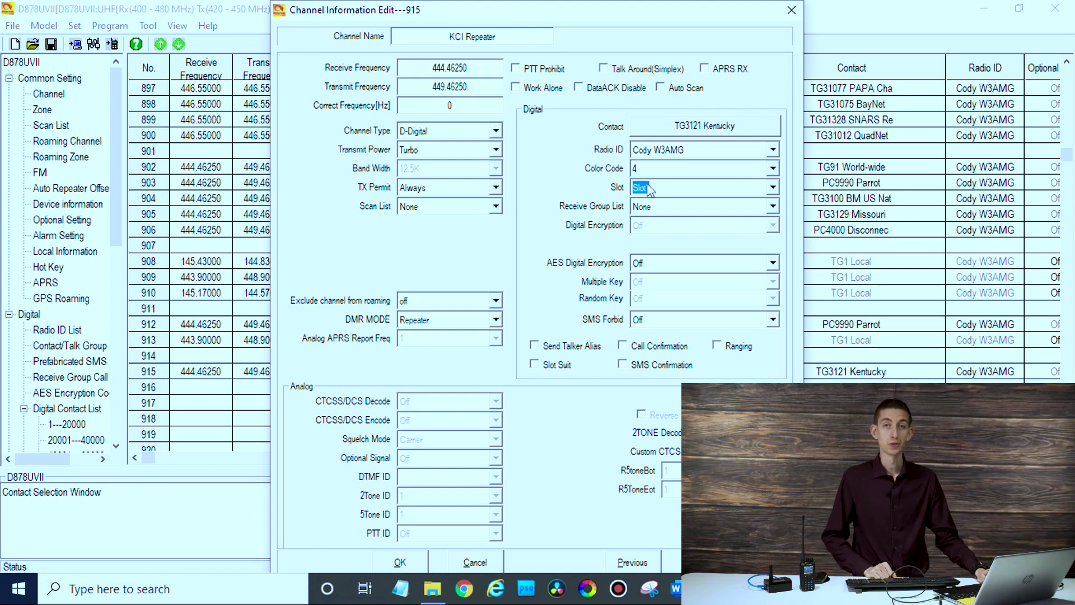
left_click(650, 189)
left_click(579, 187)
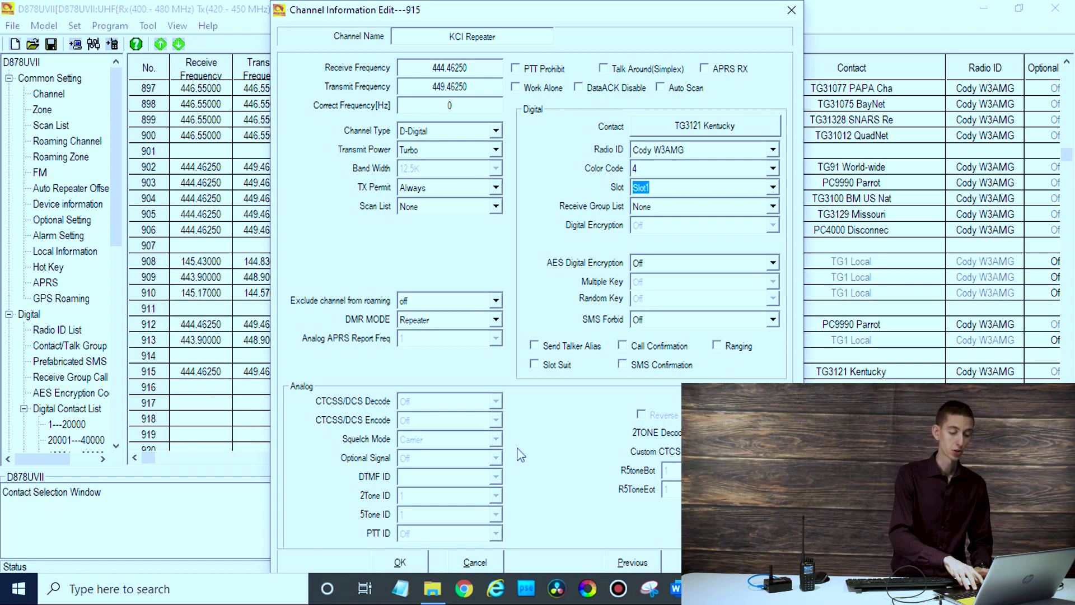
left_click(474, 563)
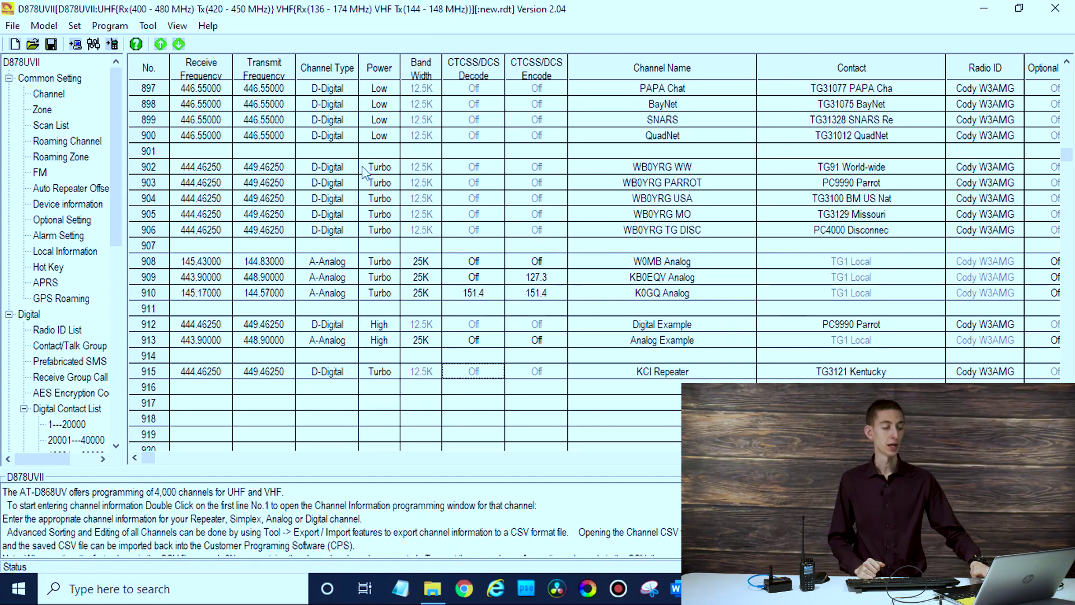